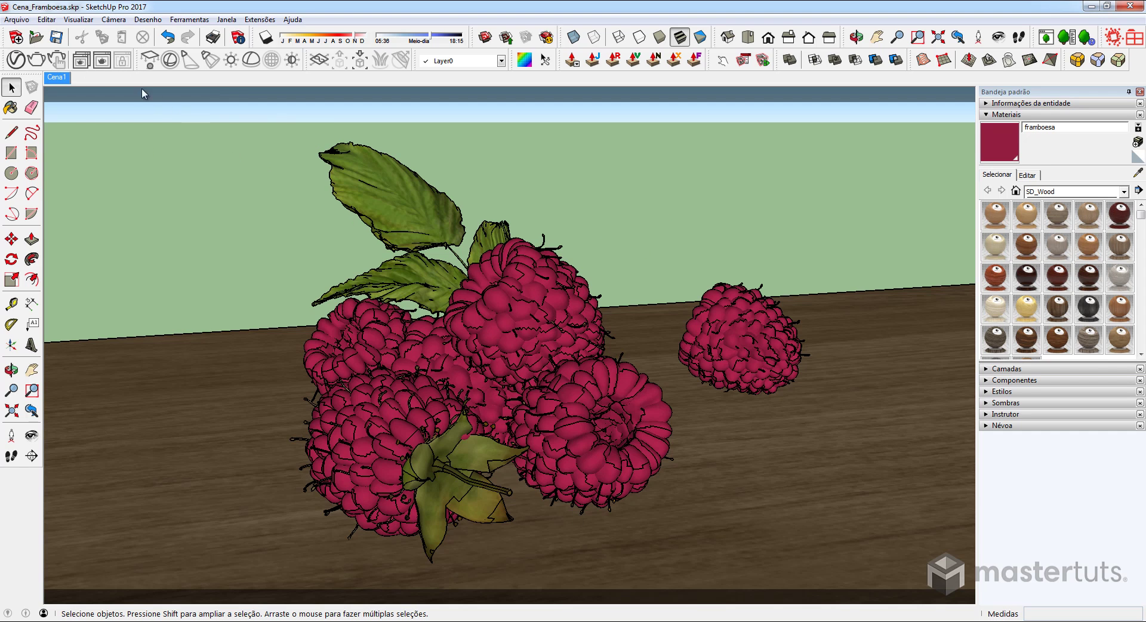
# - Show the V-Ray frame buffer with the 844 x 442 render of the raspberries on the table
pyautogui.click(102, 63)
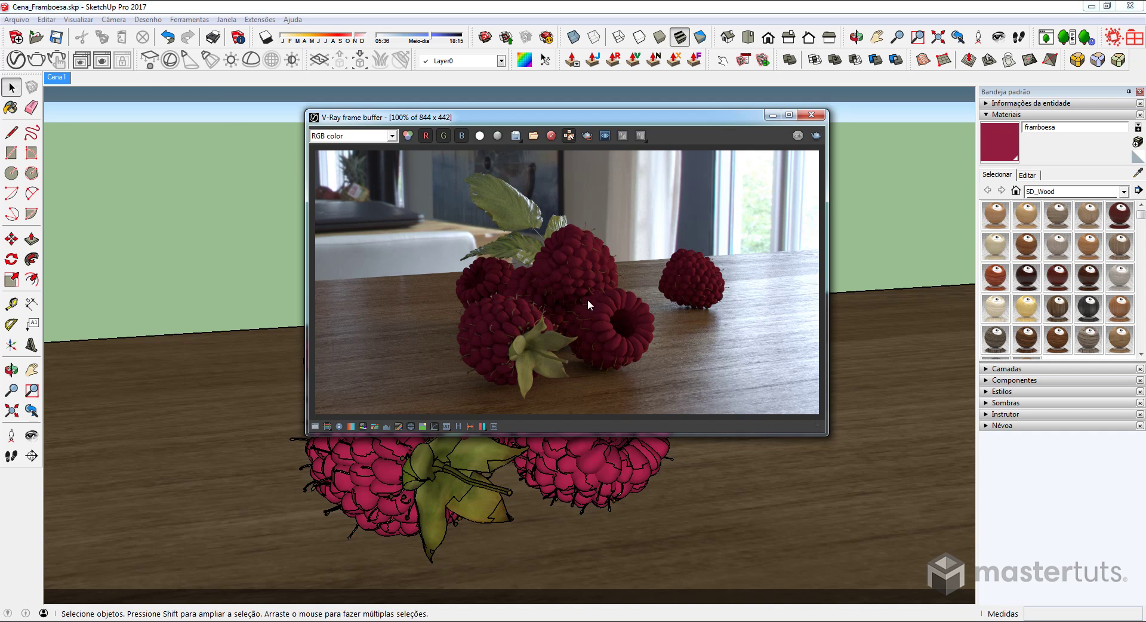
# - Open the V-Ray Asset Editor, move it beside the render, and close the frame buffer
pyautogui.click(16, 60)
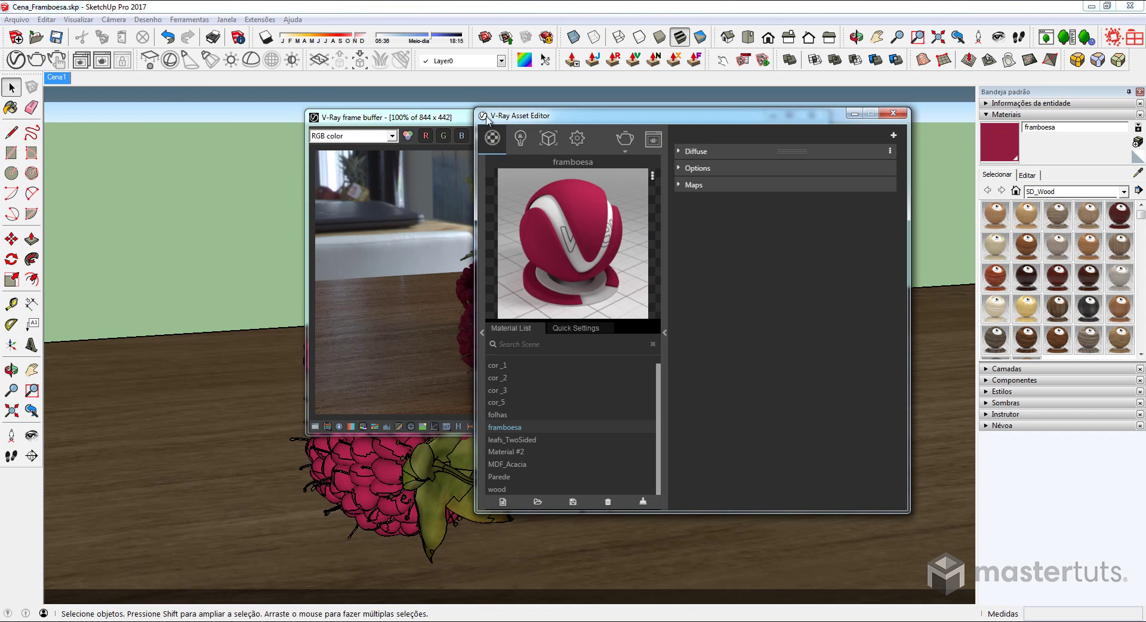
pyautogui.moveTo(640, 117); pyautogui.dragTo(298, 118)
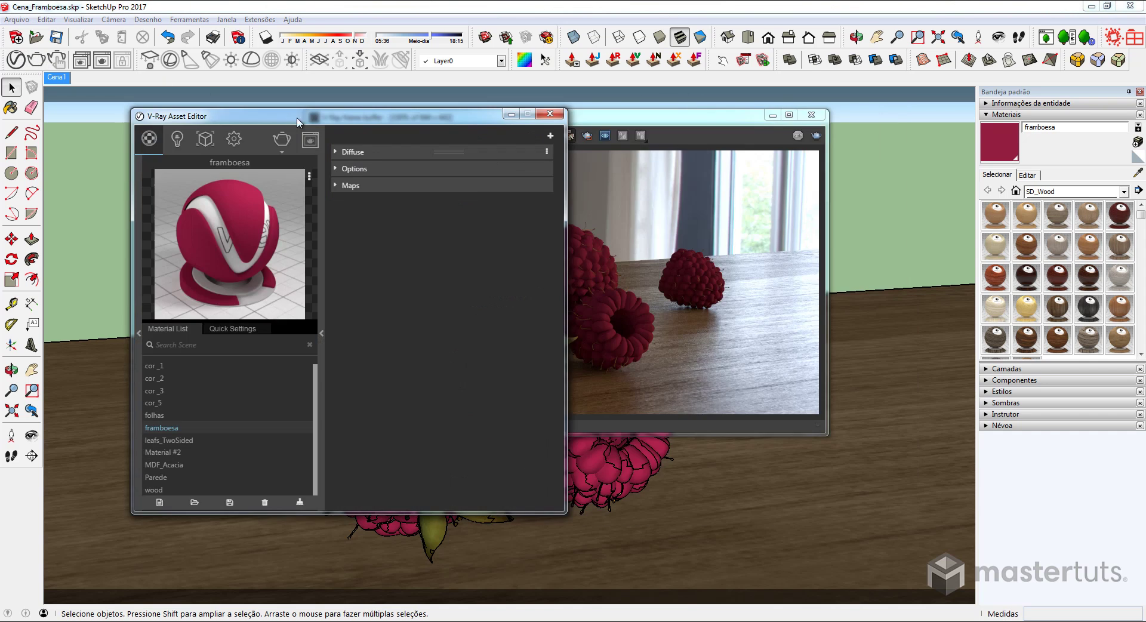
pyautogui.click(811, 116)
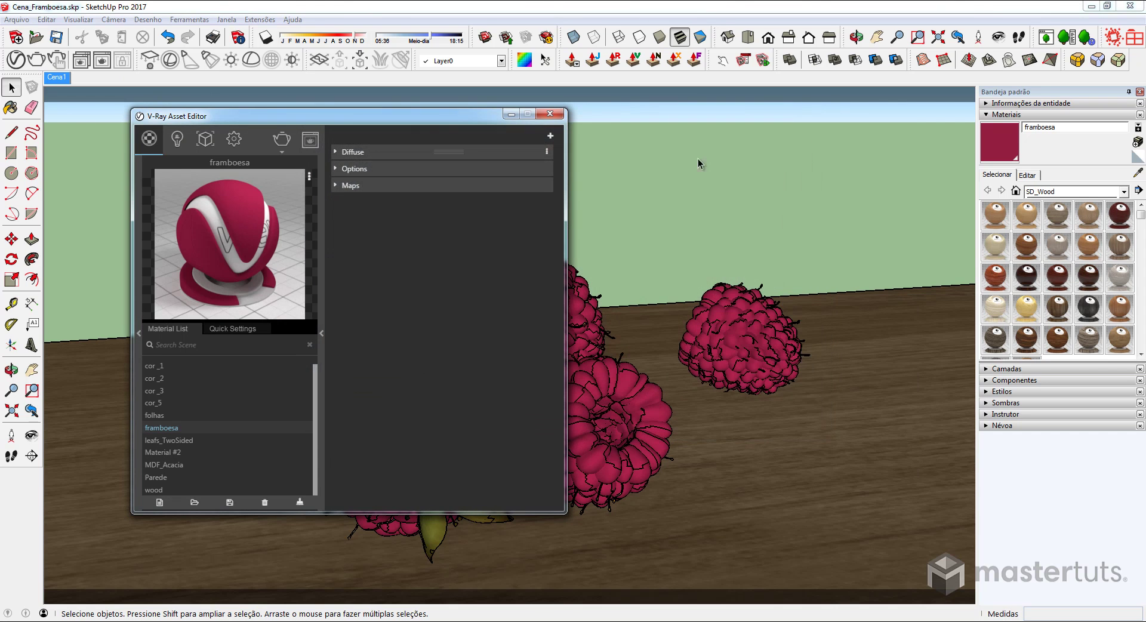
# - Add a Subsurface Scattering layer to framboesa and delete its Diffuse layer
pyautogui.click(550, 135)
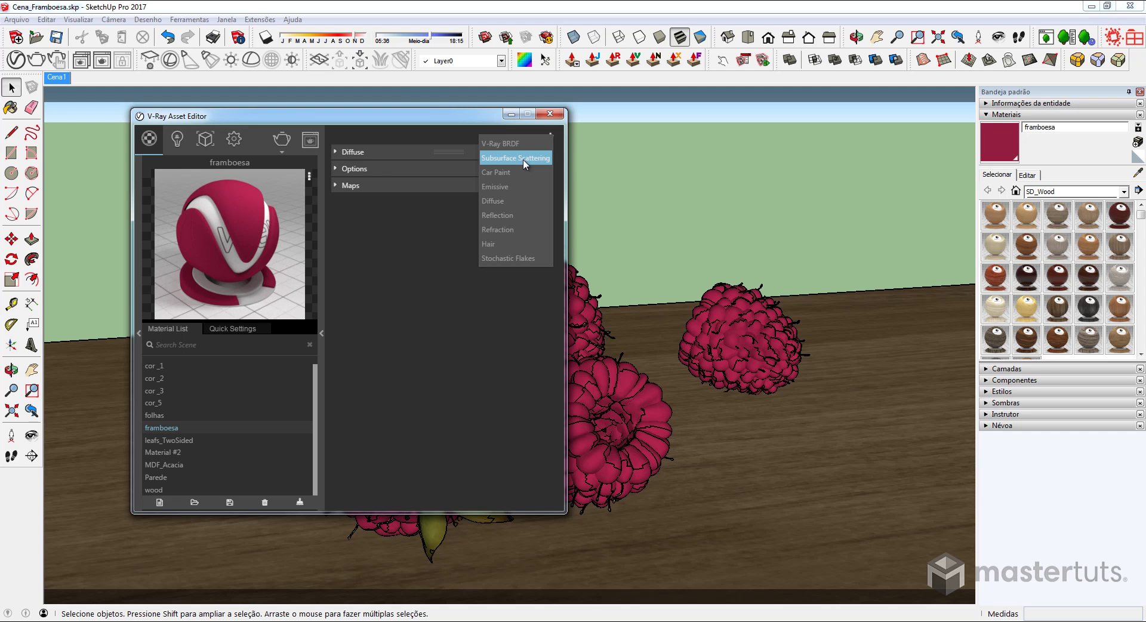
pyautogui.click(527, 163)
pyautogui.click(547, 152)
pyautogui.click(534, 183)
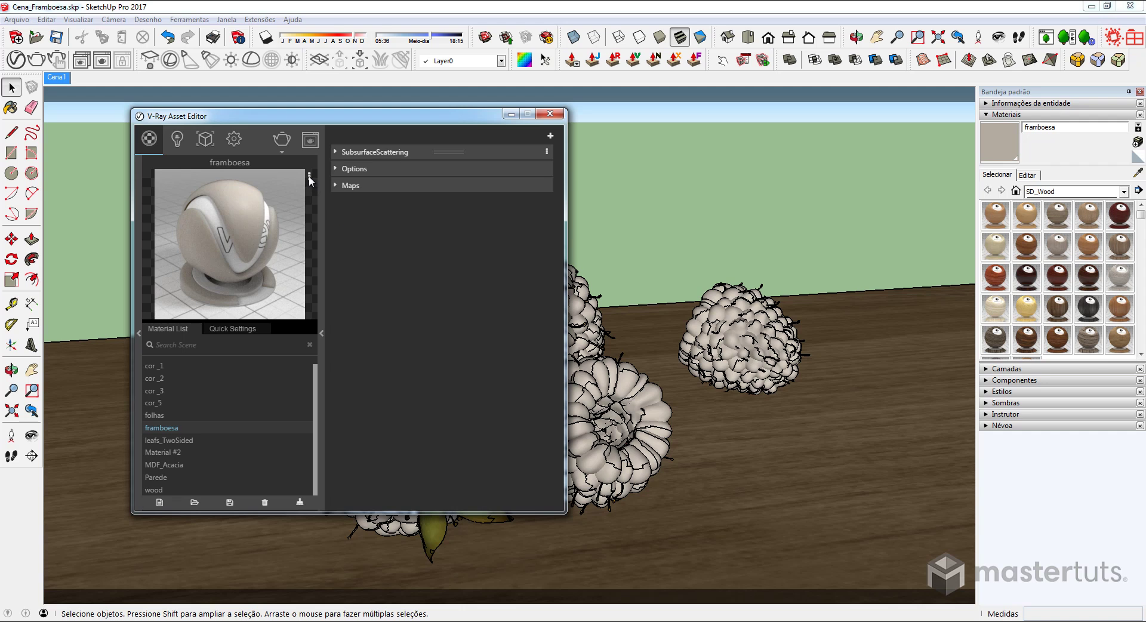
# - Preview framboesa in the Subsurface Scattering scene and expand the layer's Scale, IOR and Opacity settings
pyautogui.click(309, 176)
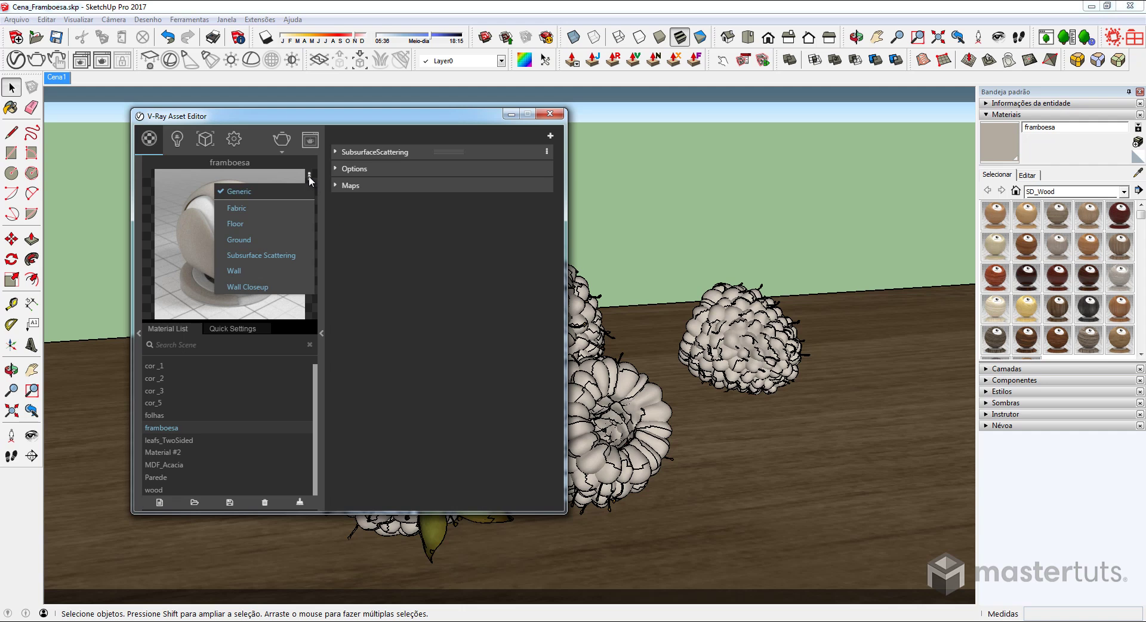
pyautogui.click(263, 256)
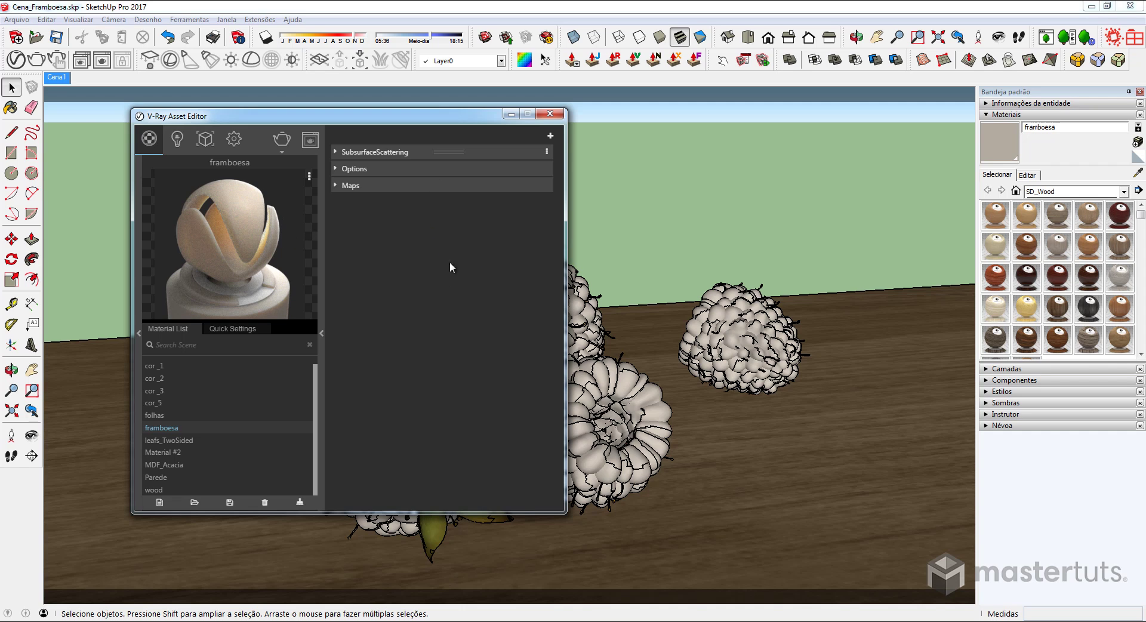
pyautogui.click(406, 153)
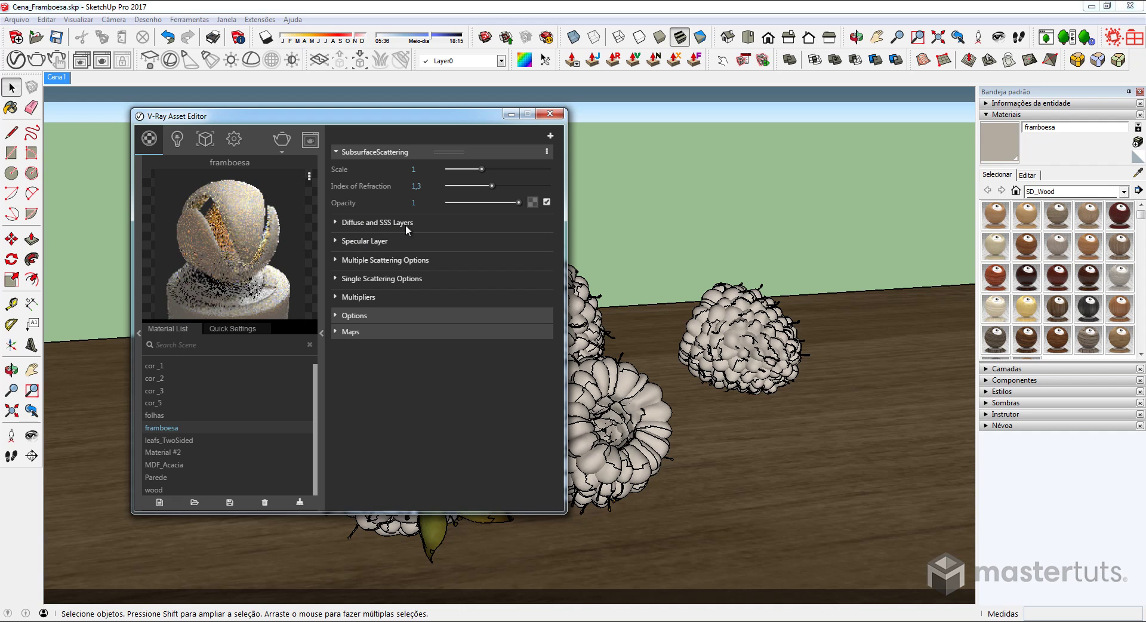
# - Change the framboesa Index of Refraction to 1,8
pyautogui.click(423, 186)
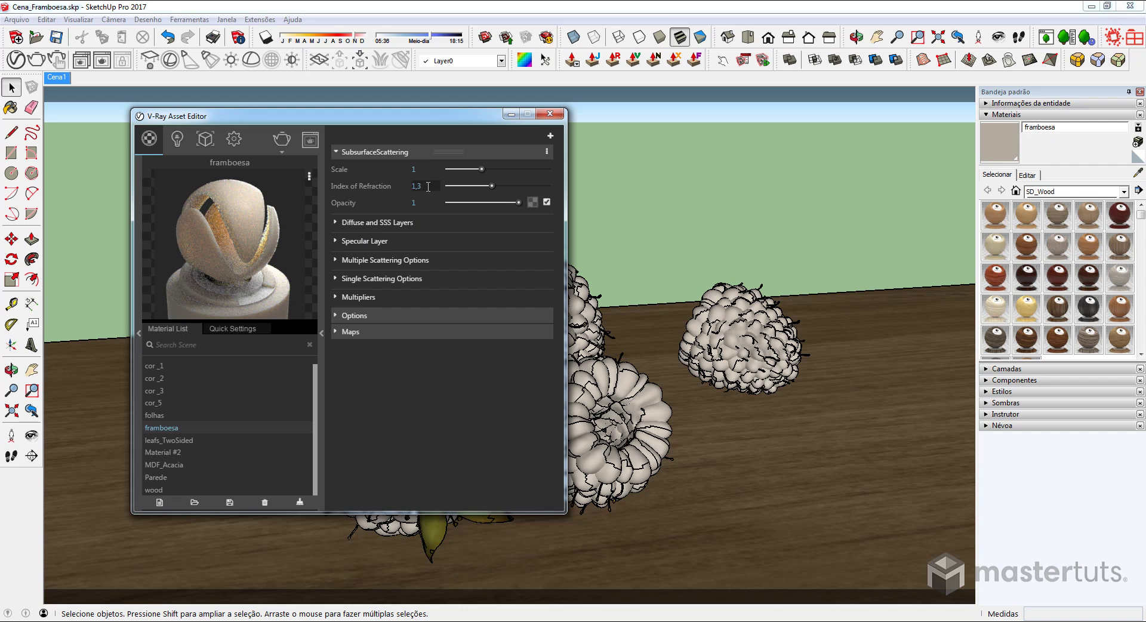
pyautogui.moveTo(428, 186); pyautogui.dragTo(386, 187)
pyautogui.write('1')
# - Under Diffuse and SSS Layers, set the Overall Color to crimson RGB 214, 31, 61
pyautogui.click(410, 222)
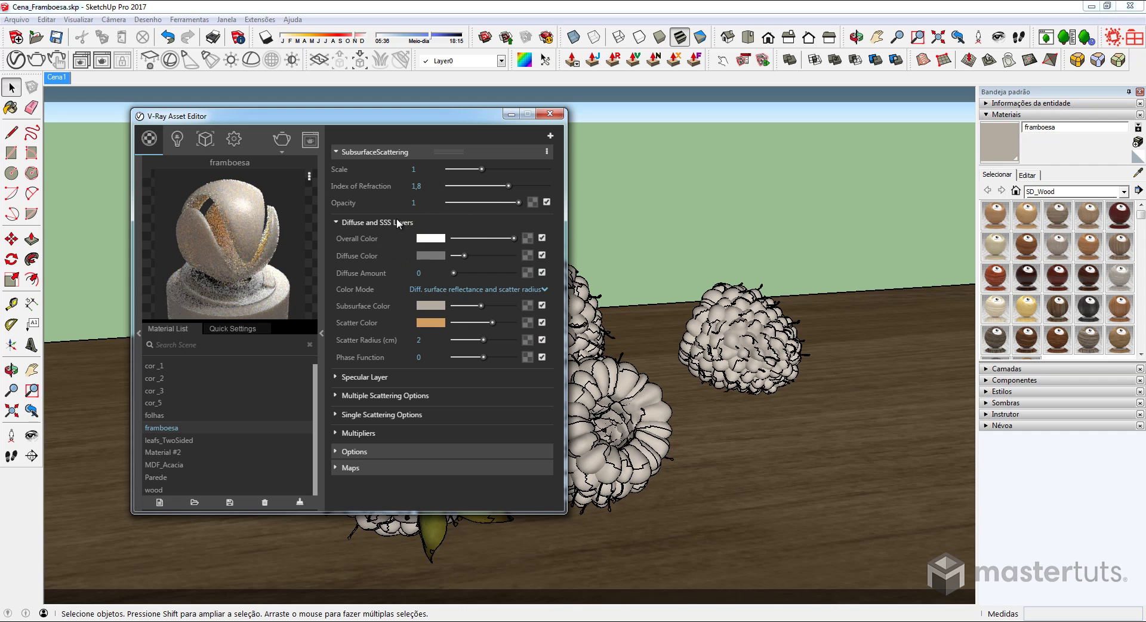
pyautogui.click(432, 239)
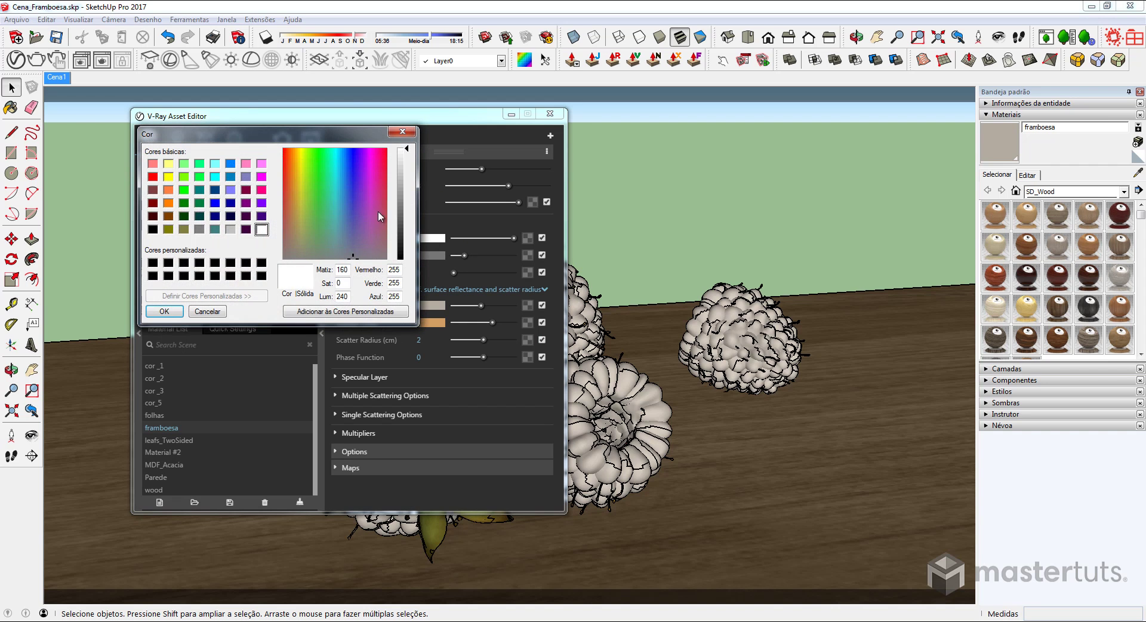
pyautogui.doubleClick(393, 269)
pyautogui.write('214')
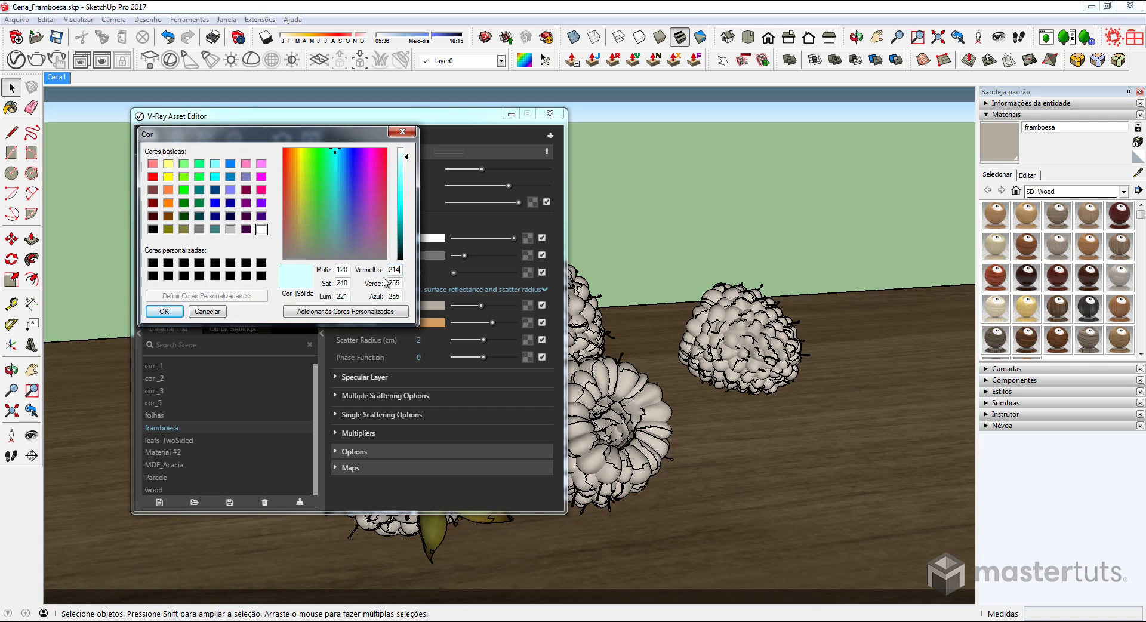
pyautogui.doubleClick(401, 284)
pyautogui.write('31')
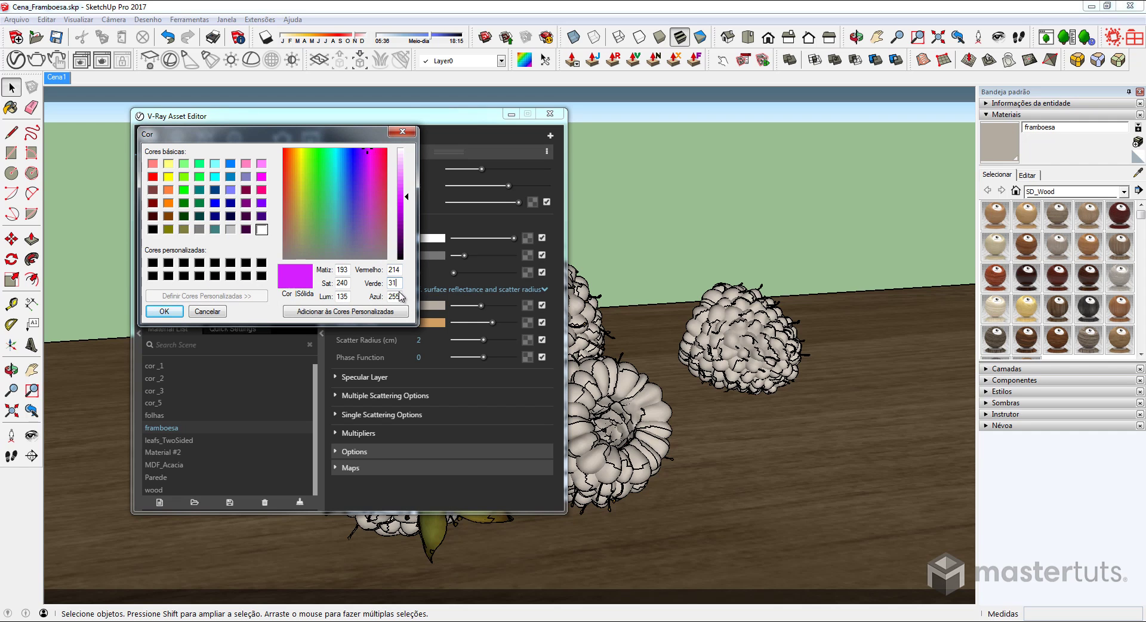
pyautogui.press('Tab')
pyautogui.write('61')
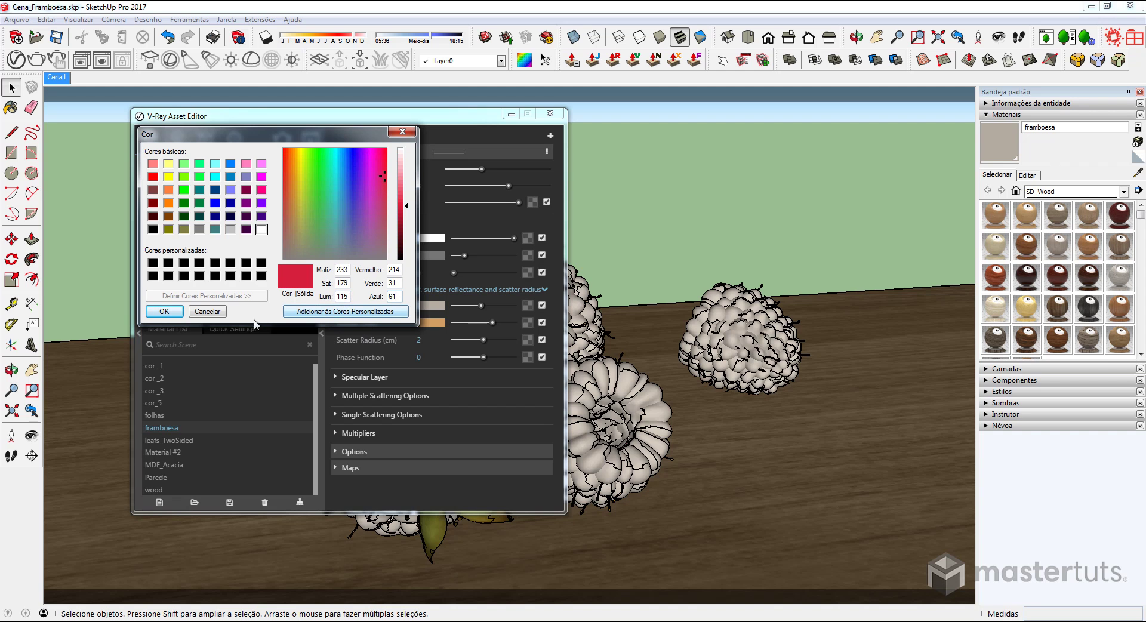
pyautogui.click(158, 311)
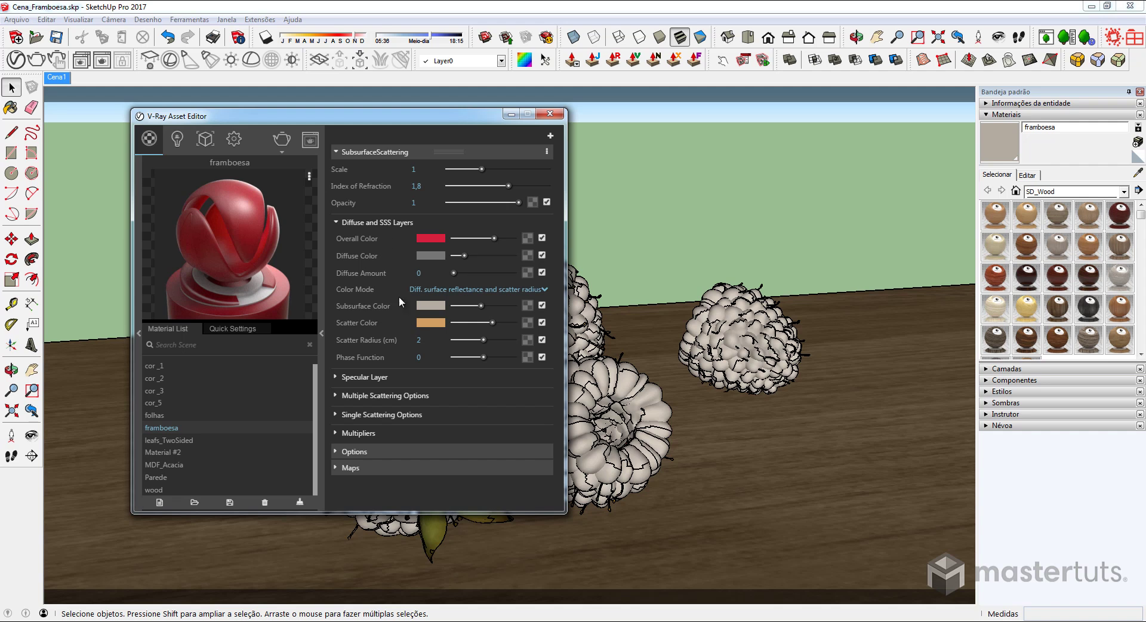
# - Set the diffuse colour to RGB 148, 29, 66 and Diffuse Amount to 0,05
pyautogui.click(427, 256)
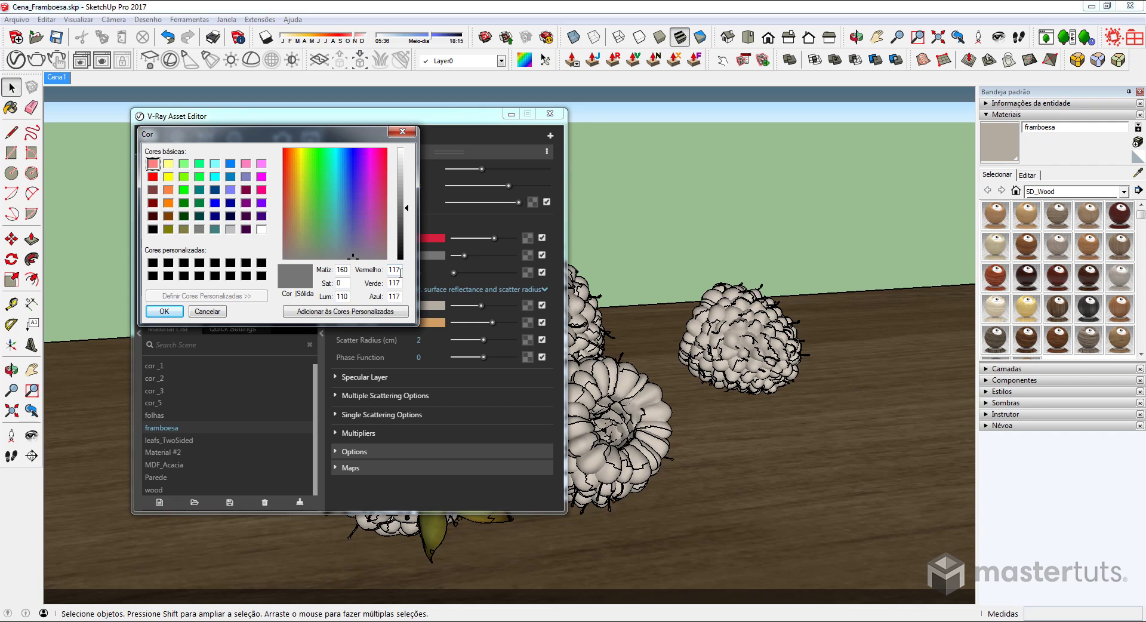
pyautogui.press('BackSpace')
pyautogui.press('BackSpace')
pyautogui.press('BackSpace')
pyautogui.write('148')
pyautogui.press('Tab')
pyautogui.write('29')
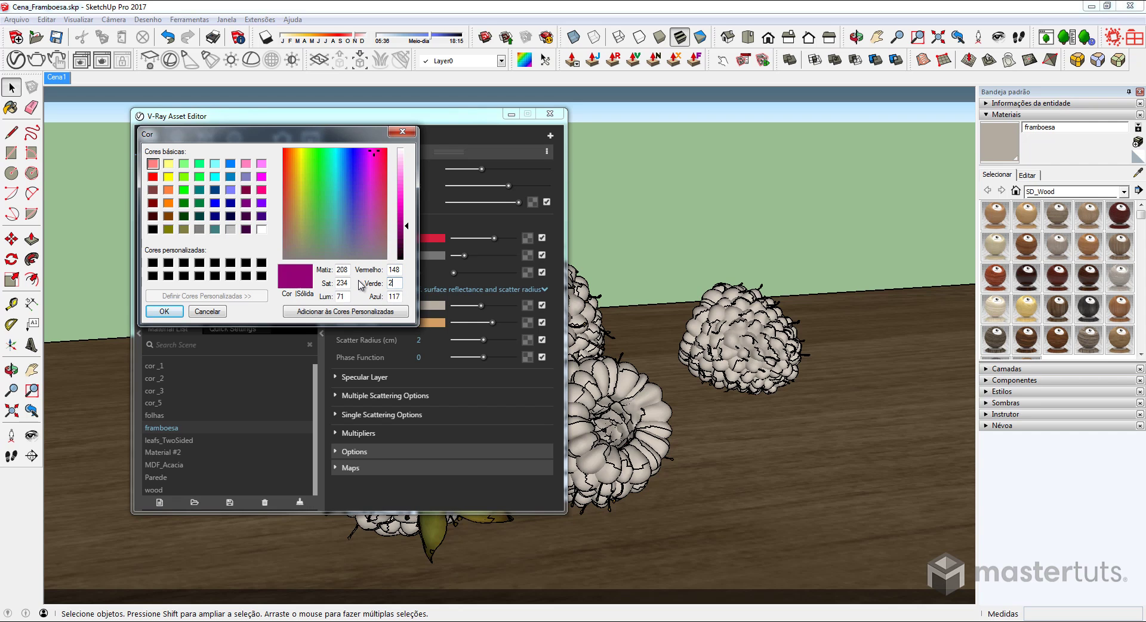
pyautogui.press('Tab')
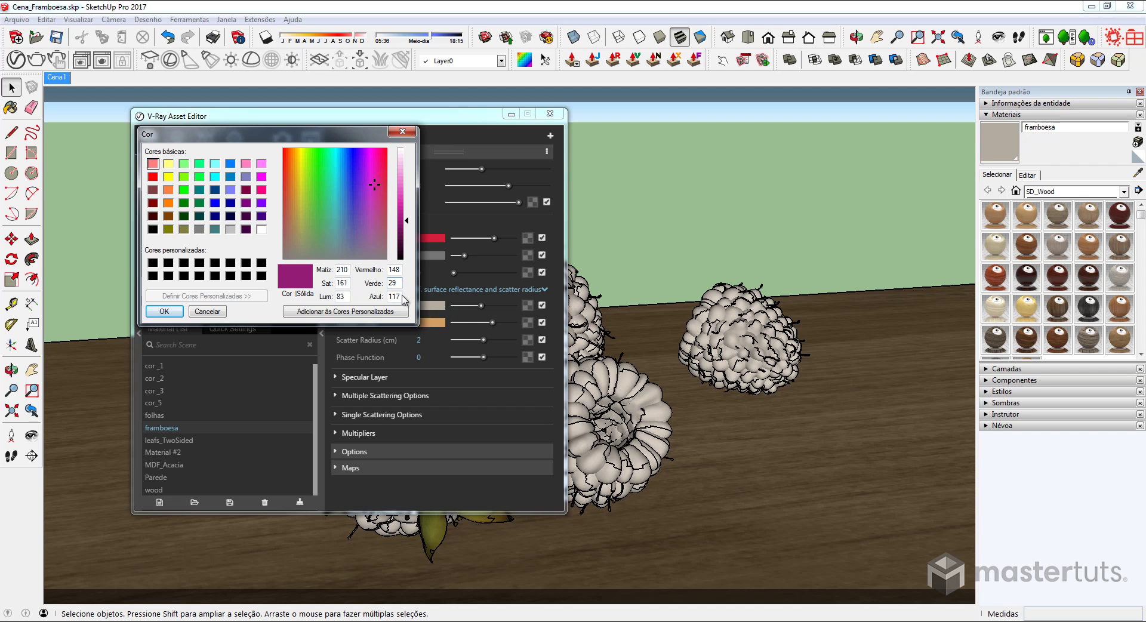
pyautogui.write('66')
pyautogui.click(164, 311)
pyautogui.click(417, 273)
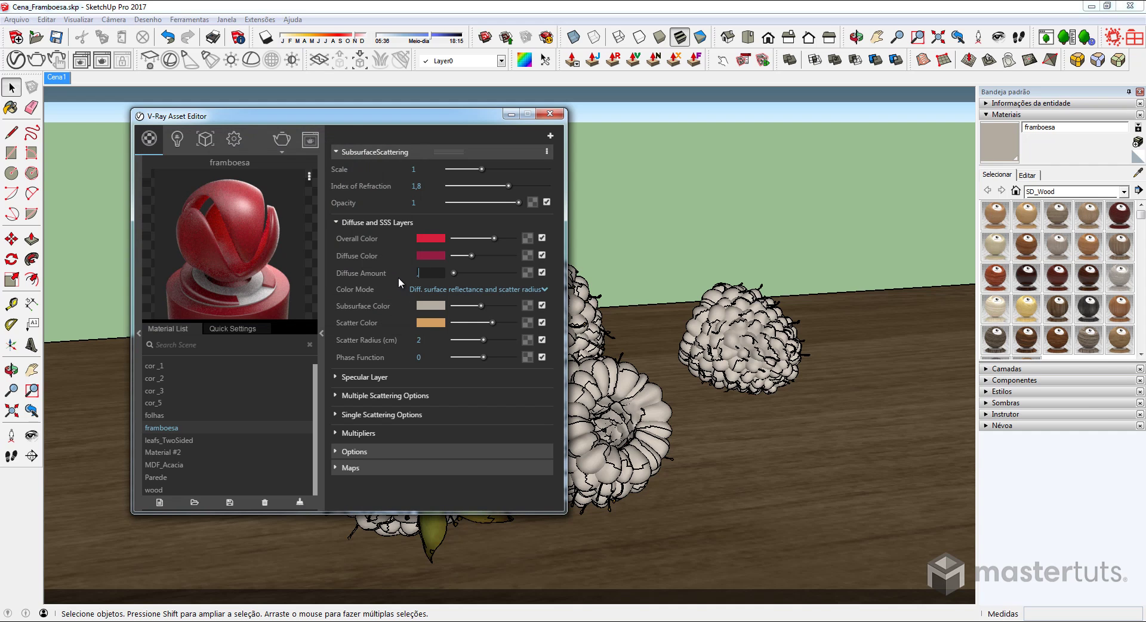
pyautogui.write('05')
pyautogui.press('Return')
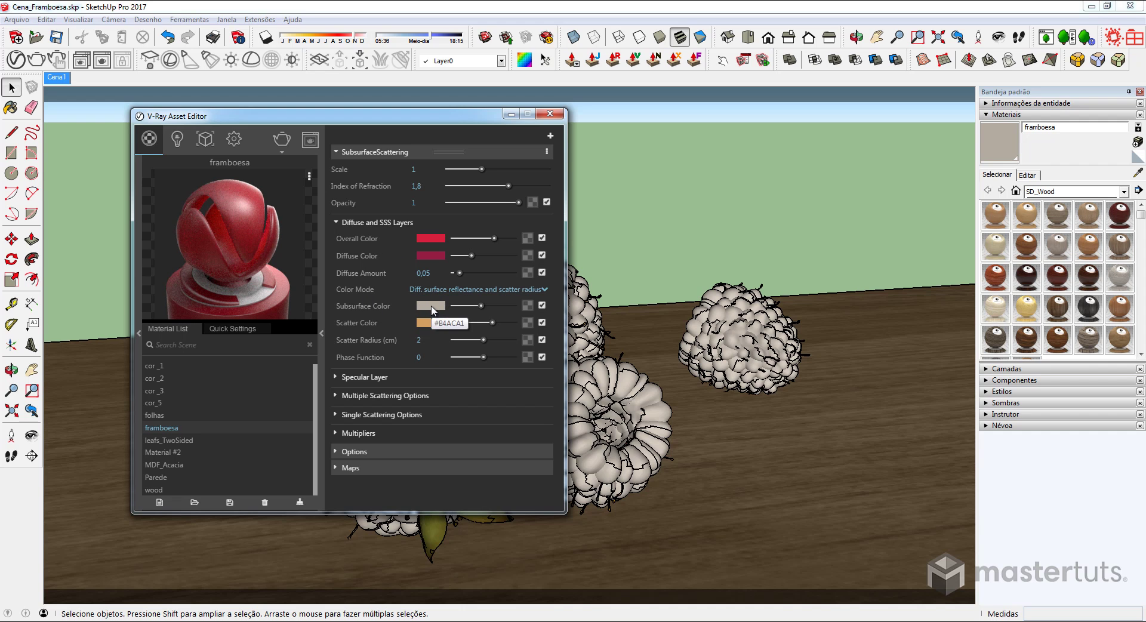
# - Set the Subsurface Color to red RGB 238, 22, 61
pyautogui.click(431, 306)
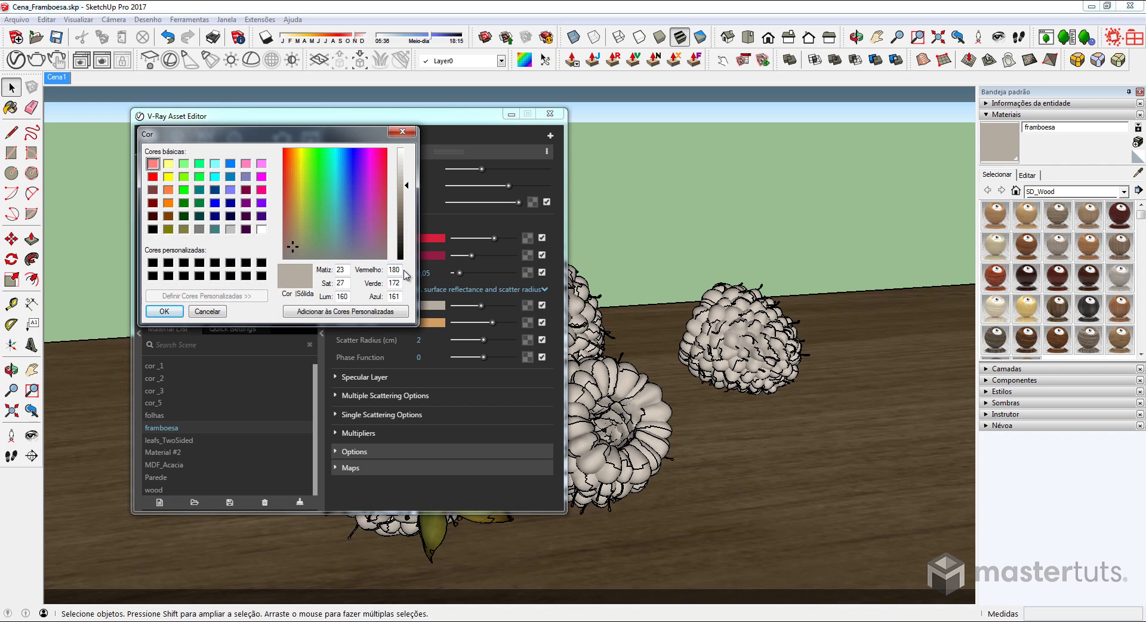
pyautogui.doubleClick(398, 269)
pyautogui.write('1')
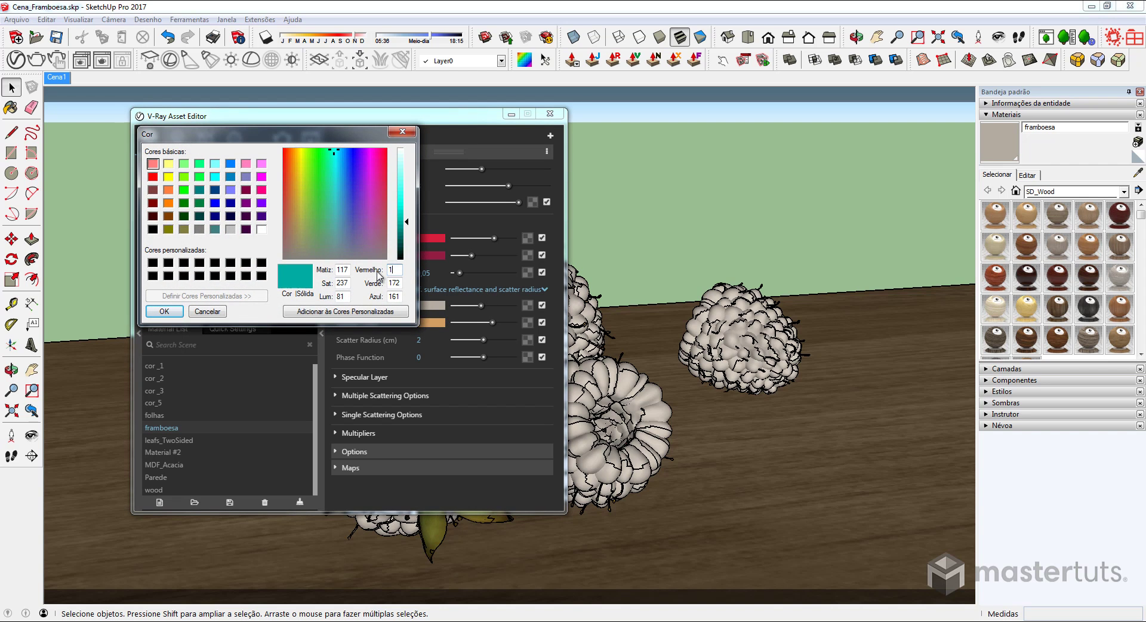
pyautogui.press('BackSpace')
pyautogui.write('2')
pyautogui.write('38')
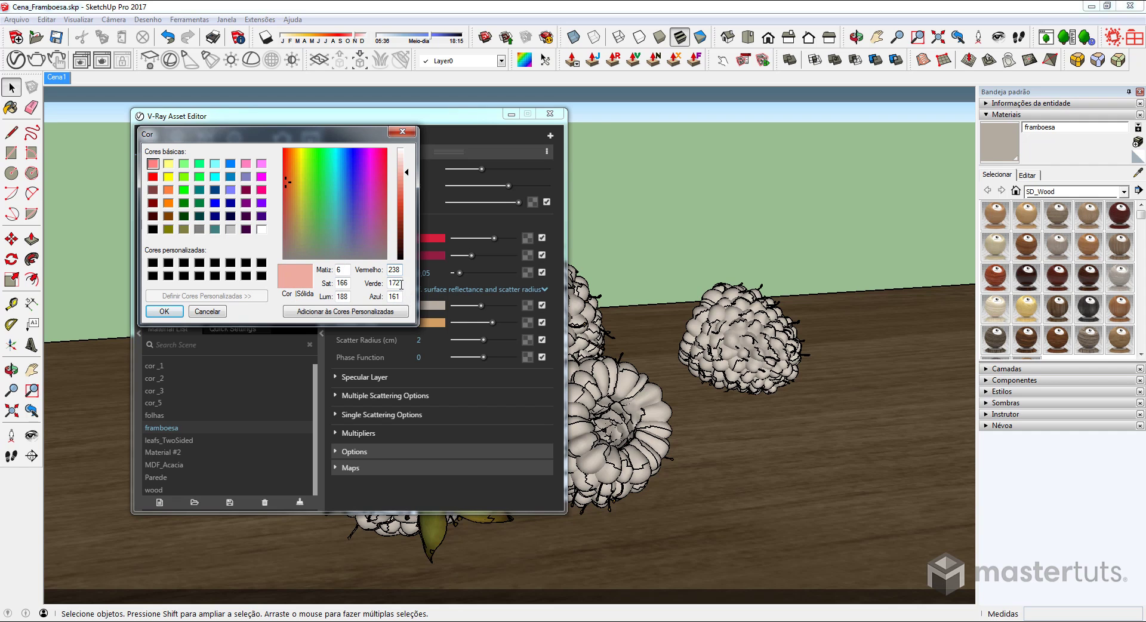
pyautogui.doubleClick(395, 283)
pyautogui.write('22')
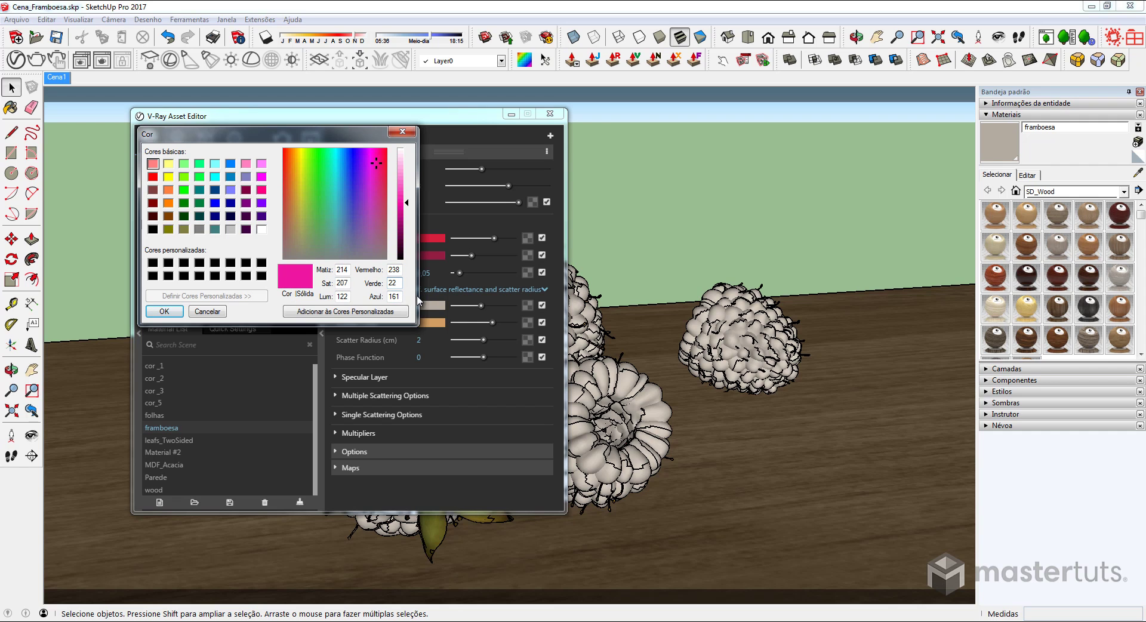
pyautogui.press('Tab')
pyautogui.write('61')
pyautogui.click(170, 311)
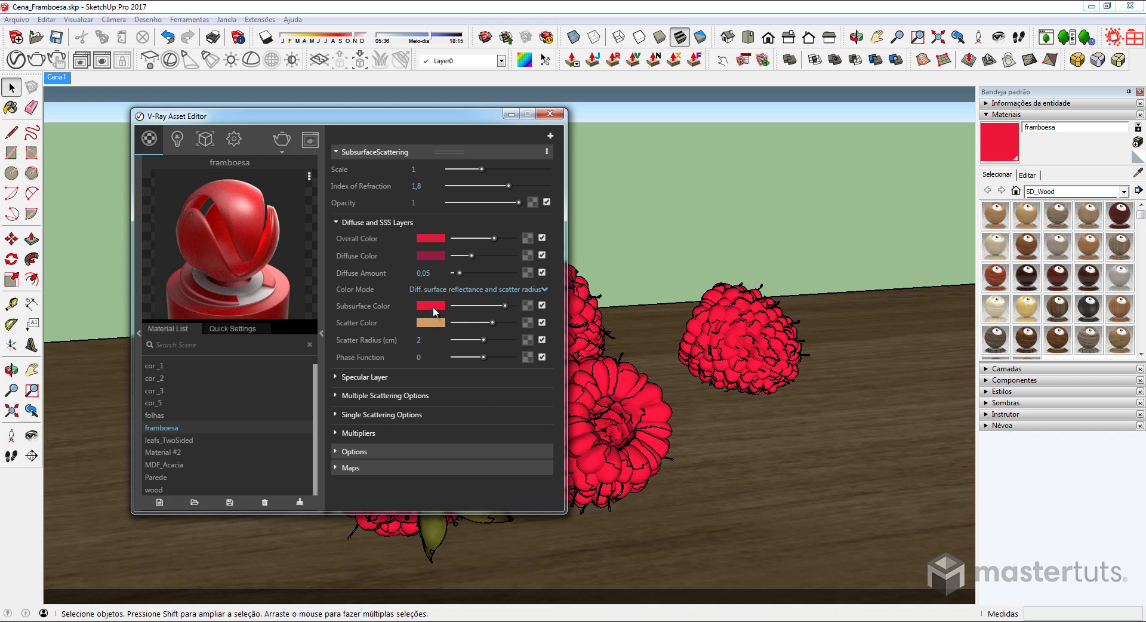
# - Set the Scatter Color to crimson RGB 198, 17, 51
pyautogui.click(438, 323)
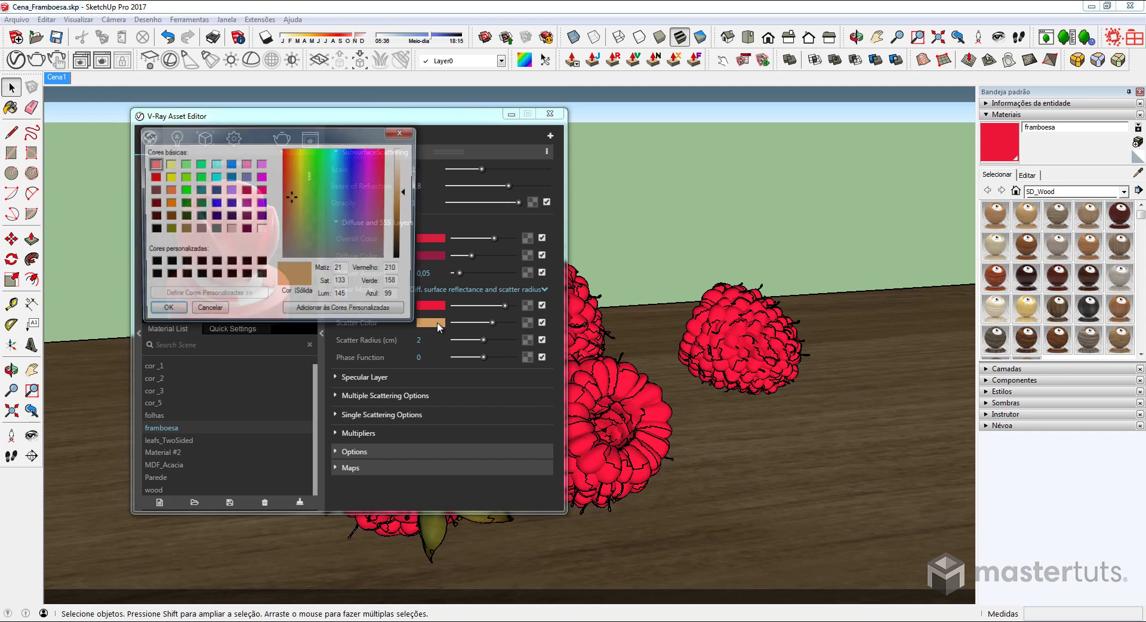
pyautogui.doubleClick(393, 270)
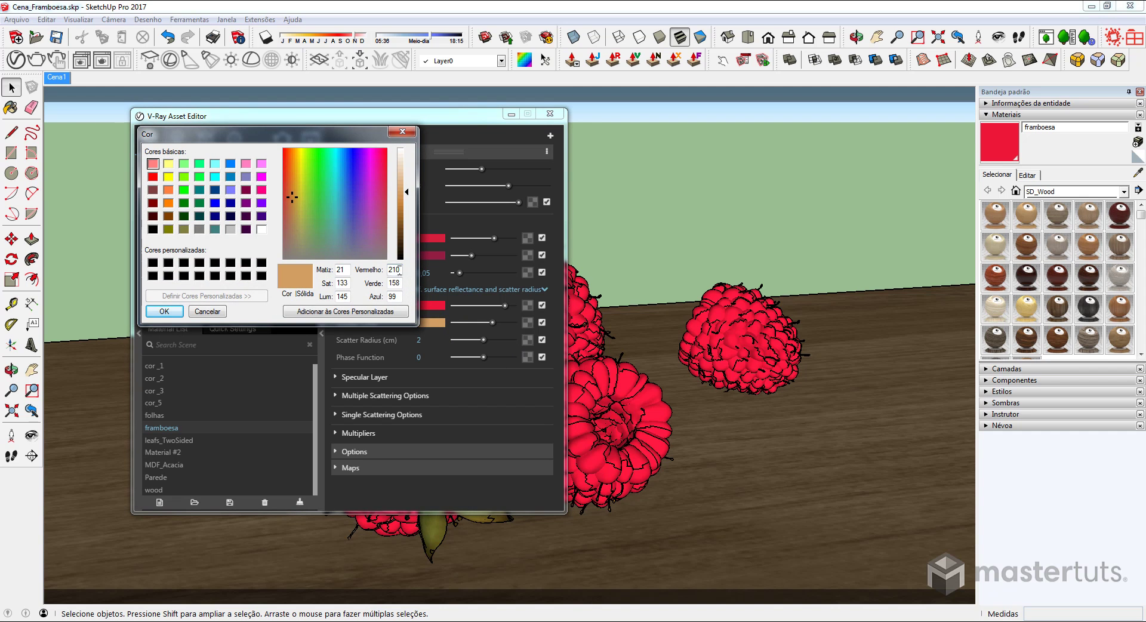
pyautogui.write('198')
pyautogui.press('Tab')
pyautogui.write('17')
pyautogui.press('Tab')
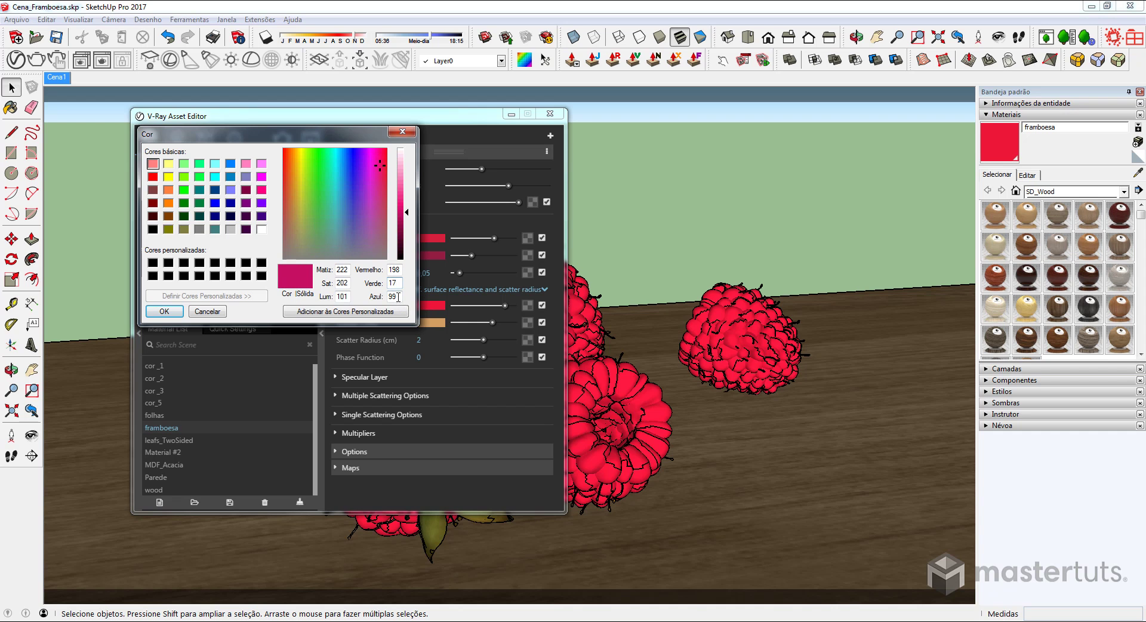
pyautogui.write('51')
pyautogui.click(169, 310)
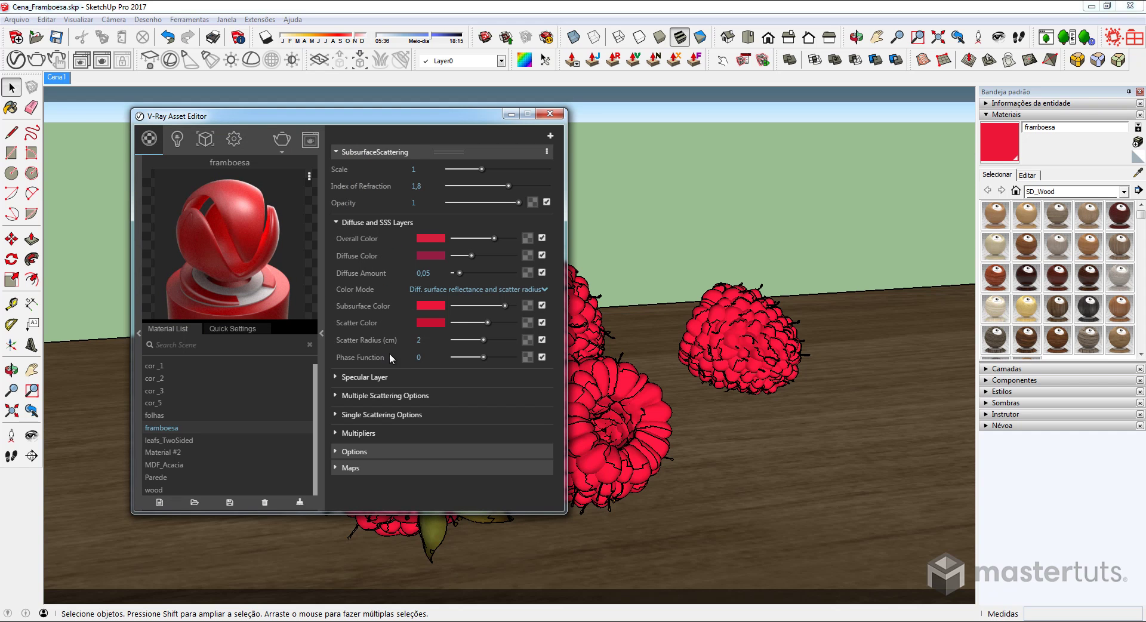
# - Set the Scatter Radius to 3 cm and the Phase Function to 0,8
pyautogui.doubleClick(431, 342)
pyautogui.write('3')
pyautogui.doubleClick(415, 356)
pyautogui.press('Return')
# - Expand the Specular Layer and set its colour to pale pink RGB 249, 228, 234
pyautogui.click(388, 377)
pyautogui.click(431, 392)
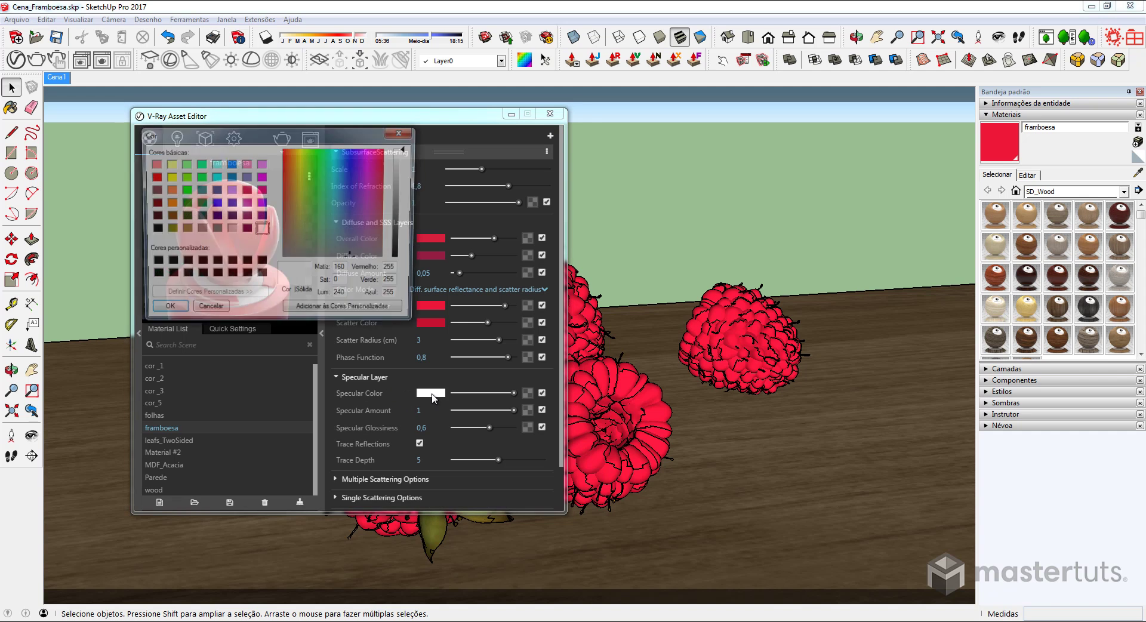
pyautogui.doubleClick(399, 270)
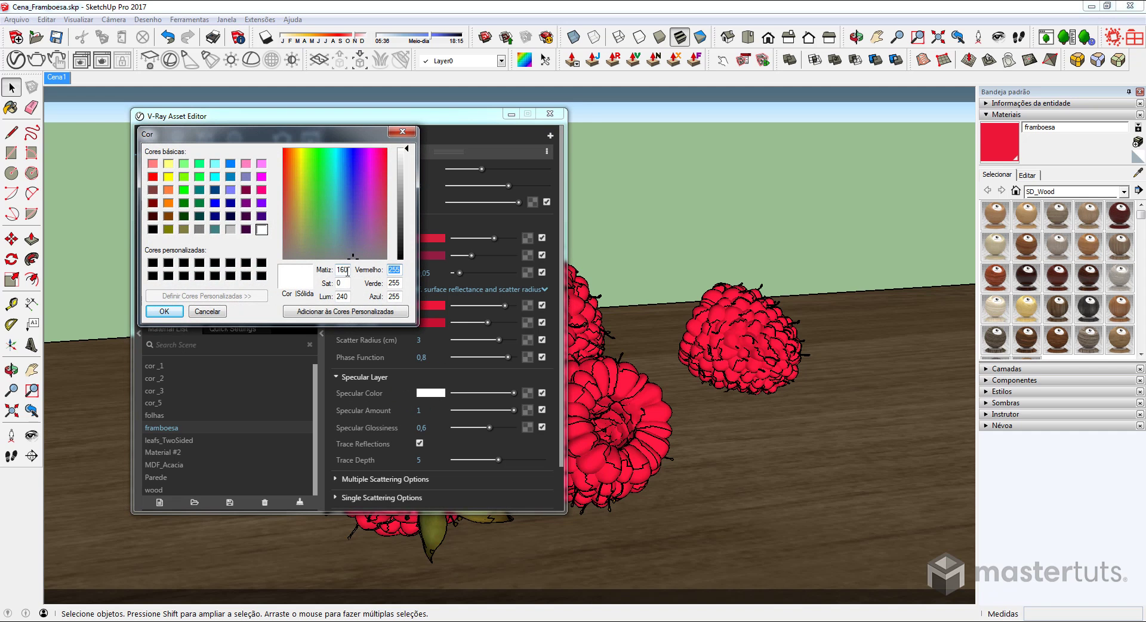
pyautogui.write('24')
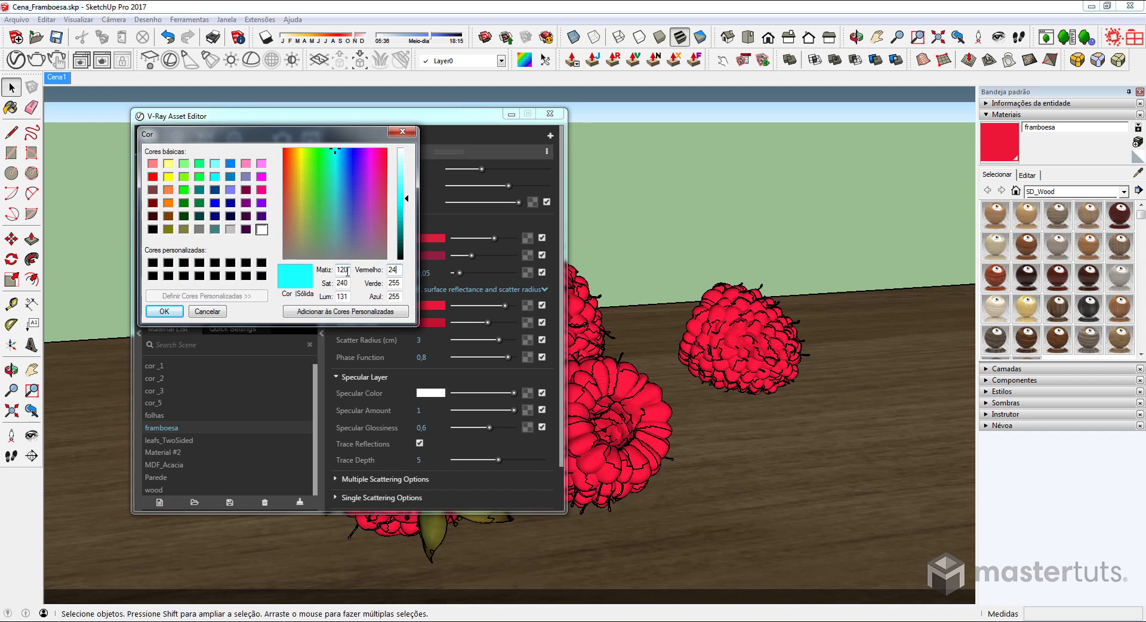
pyautogui.write('9')
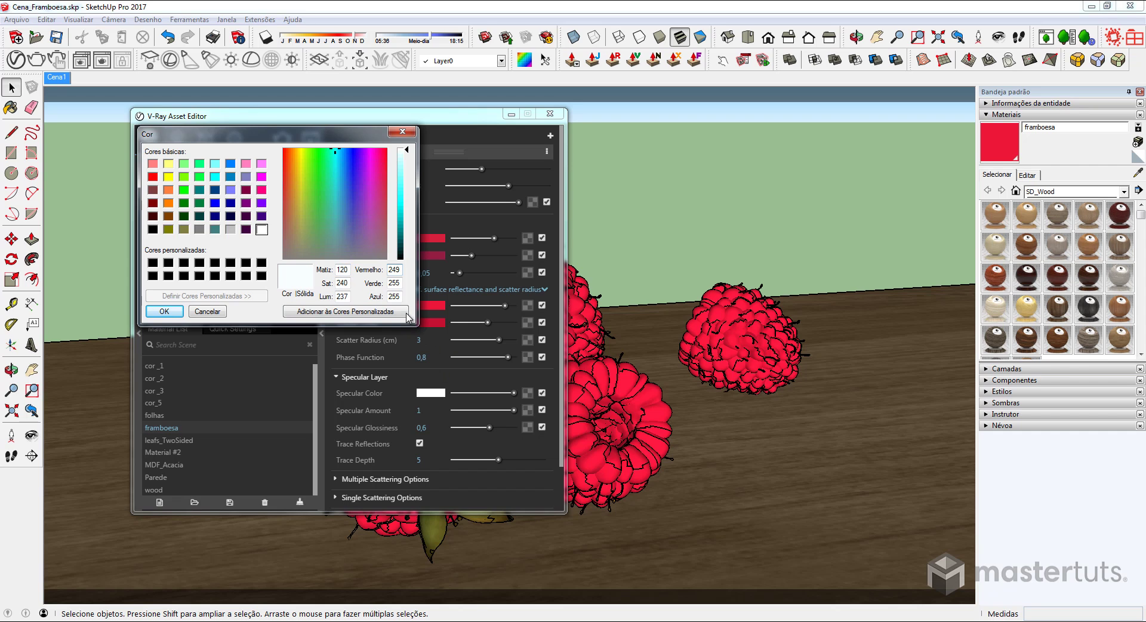
pyautogui.doubleClick(393, 283)
pyautogui.write('228')
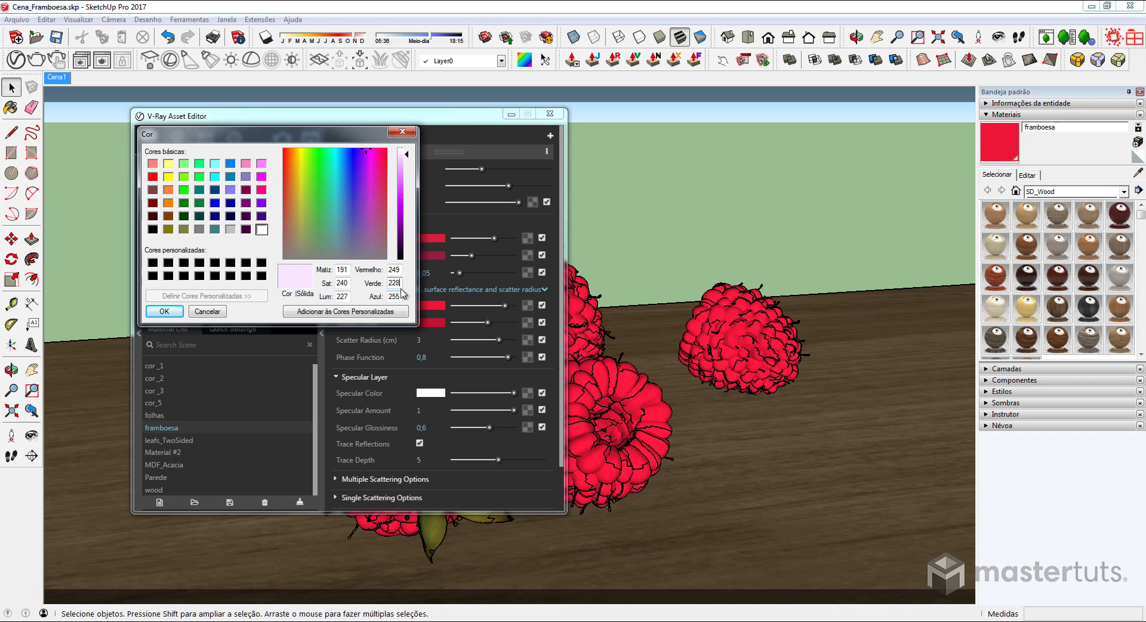
pyautogui.doubleClick(395, 296)
pyautogui.write('234')
pyautogui.click(173, 311)
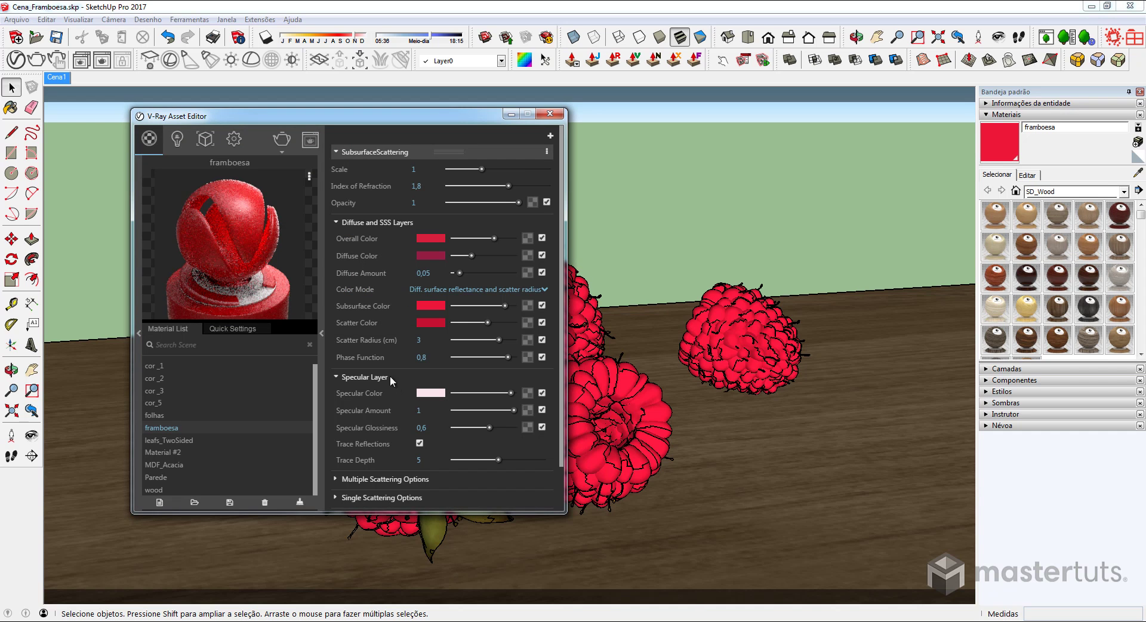
# - Set Specular Glossiness to 0,9 and render the raspberry scene in V-Ray
pyautogui.moveTo(433, 430); pyautogui.dragTo(421, 429)
pyautogui.press('BackSpace')
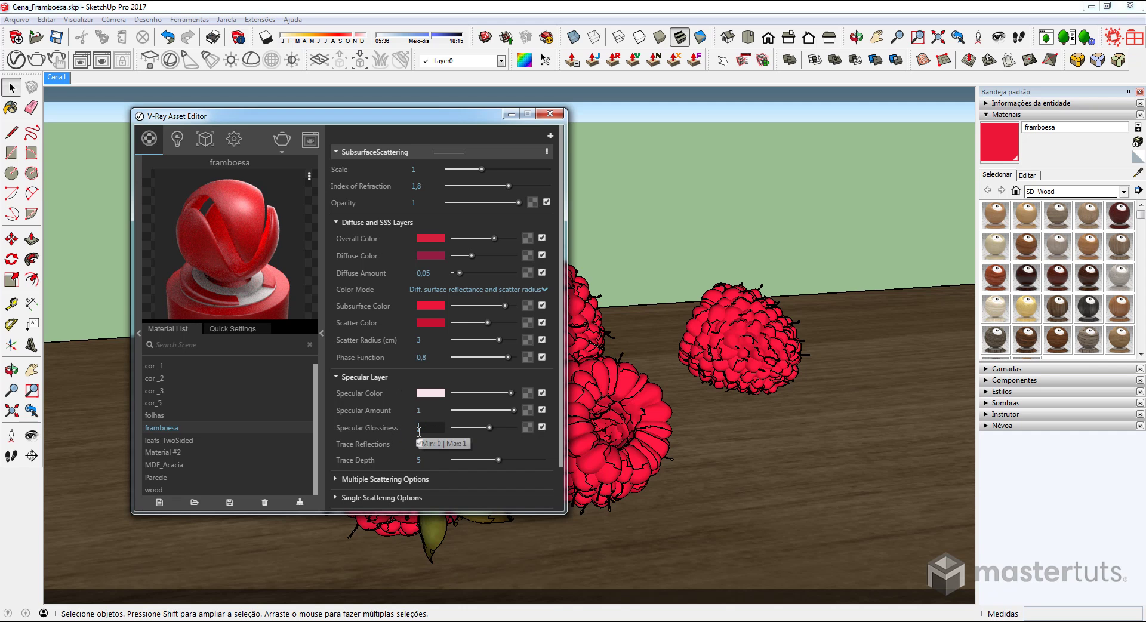
pyautogui.write('0,9')
pyautogui.press('Return')
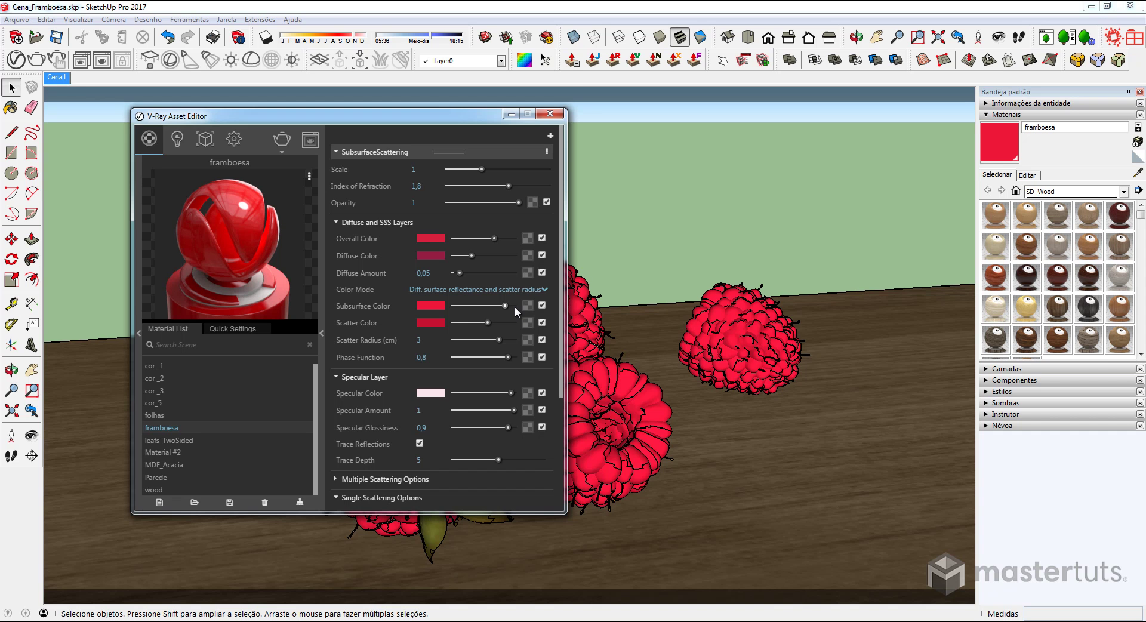
pyautogui.click(36, 59)
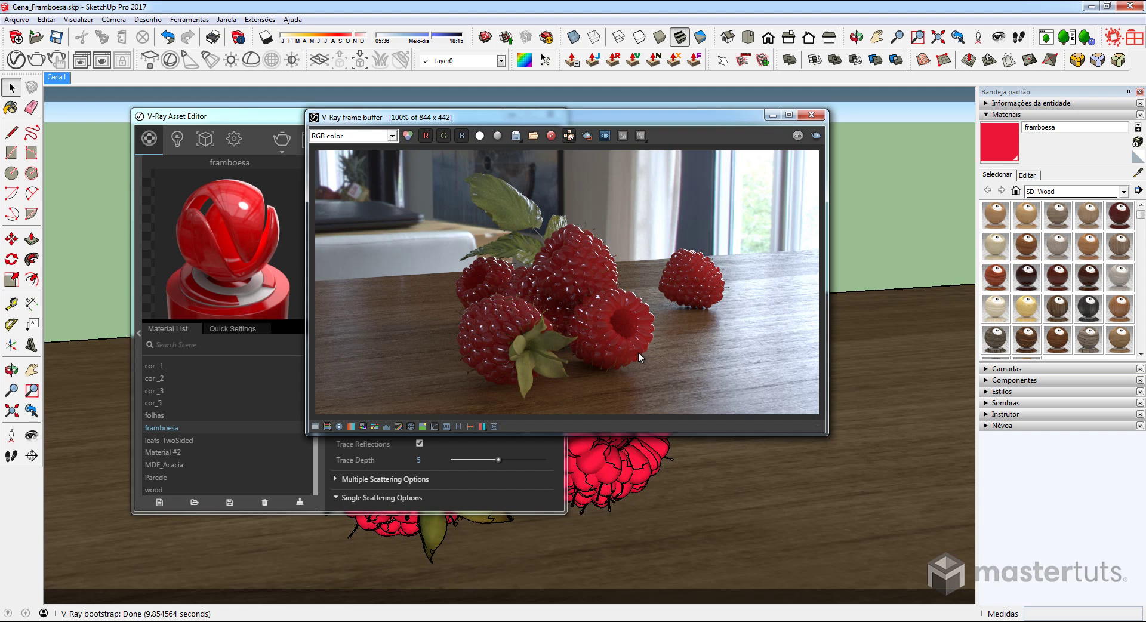
pyautogui.scroll(1, 638, 351)
pyautogui.moveTo(592, 310); pyautogui.dragTo(622, 305, button='middle')
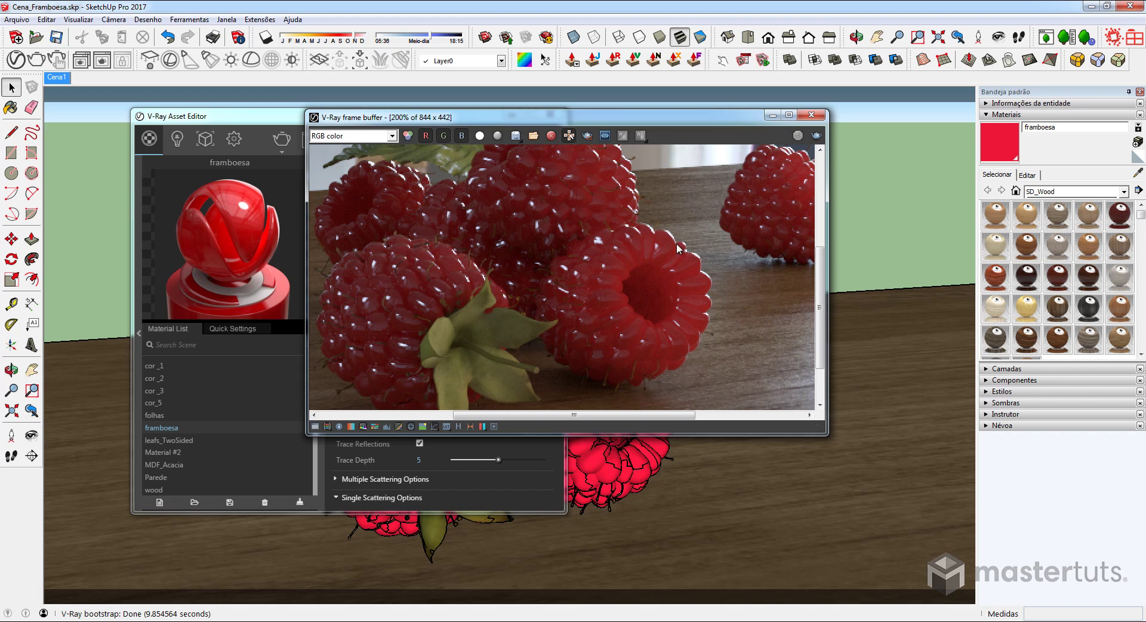
pyautogui.moveTo(631, 249); pyautogui.dragTo(553, 303, button='middle')
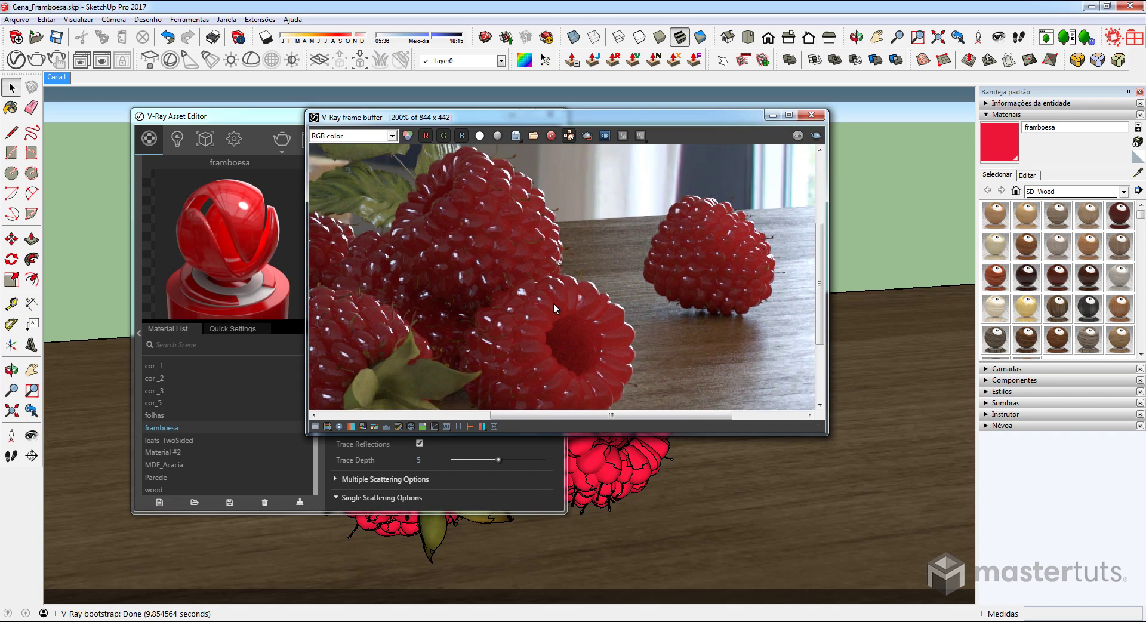
pyautogui.moveTo(625, 296); pyautogui.dragTo(653, 244, button='middle')
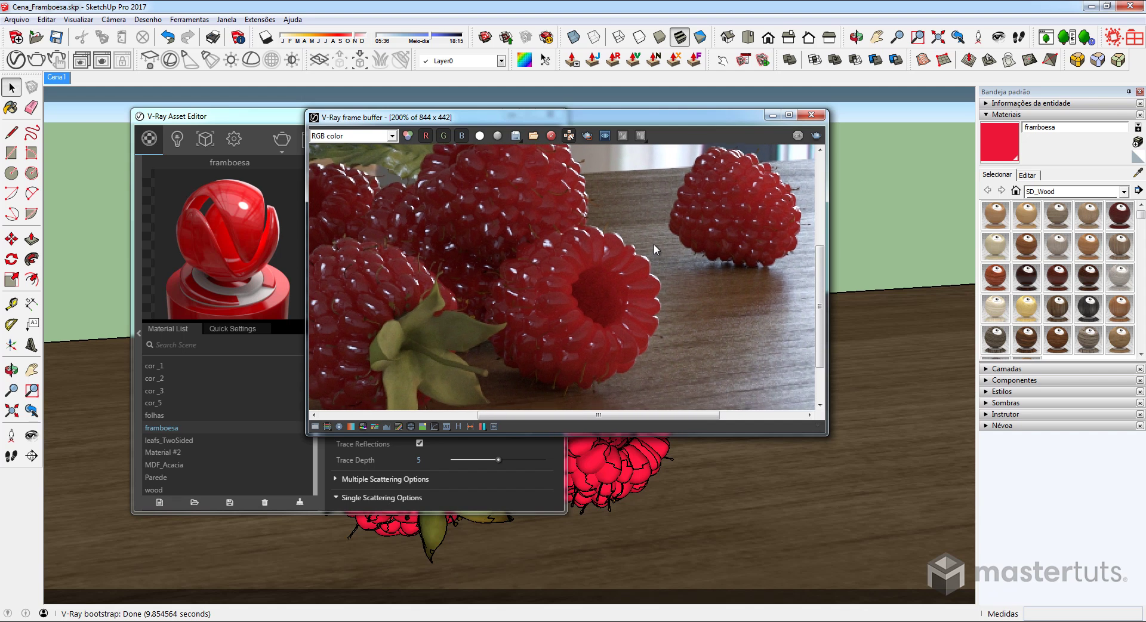
pyautogui.moveTo(575, 244)
pyautogui.mouseDown(button='middle')
pyautogui.moveTo(633, 292)
pyautogui.moveTo(617, 275)
pyautogui.moveTo(607, 289)
pyautogui.moveTo(650, 300)
pyautogui.mouseUp(button='middle')
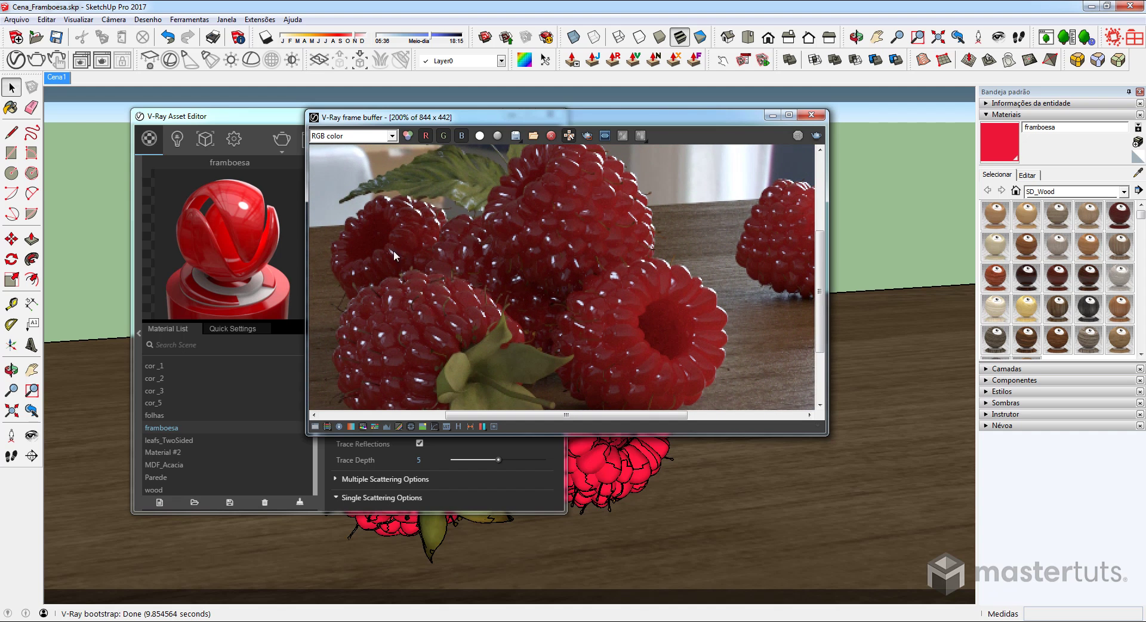
pyautogui.scroll(-1, 660, 295)
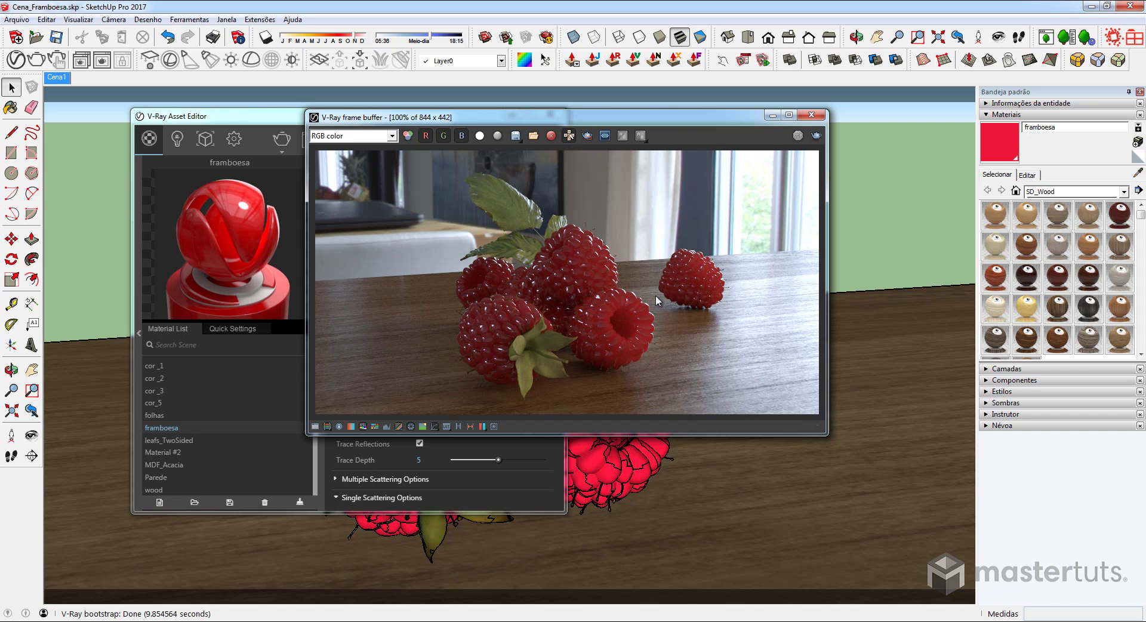